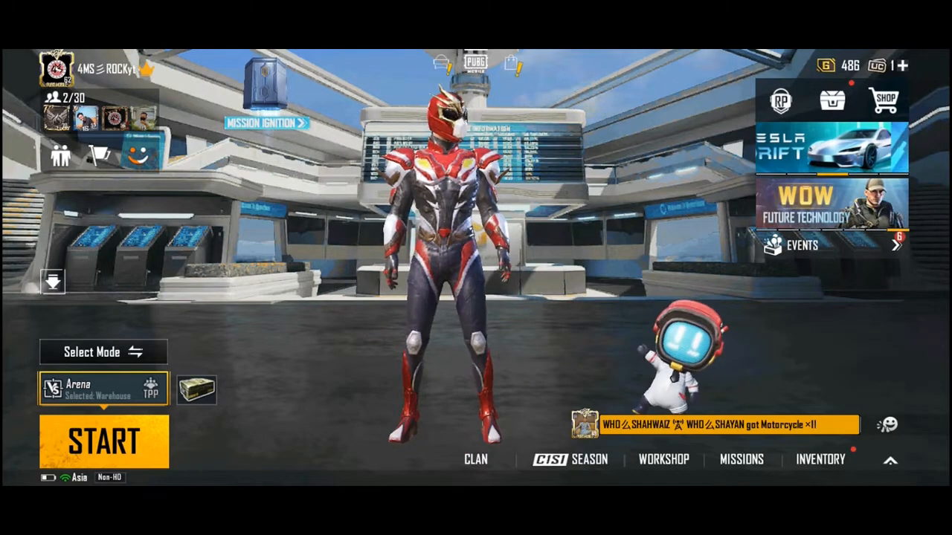
Open the PMCO Fall 2021 qualification email from esports_service in the Promotions inbox.
click(890, 459)
click(891, 425)
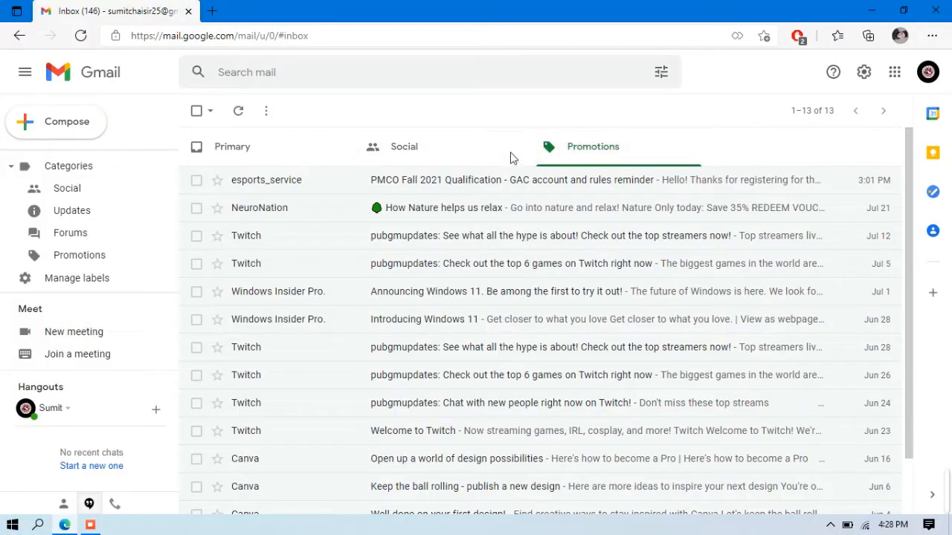
click(453, 185)
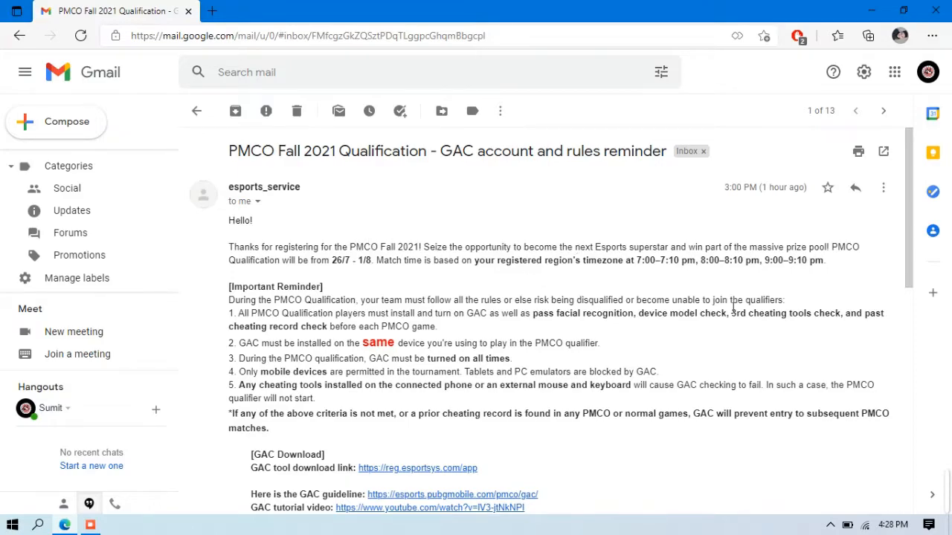
scroll(560, 381, down, 3)
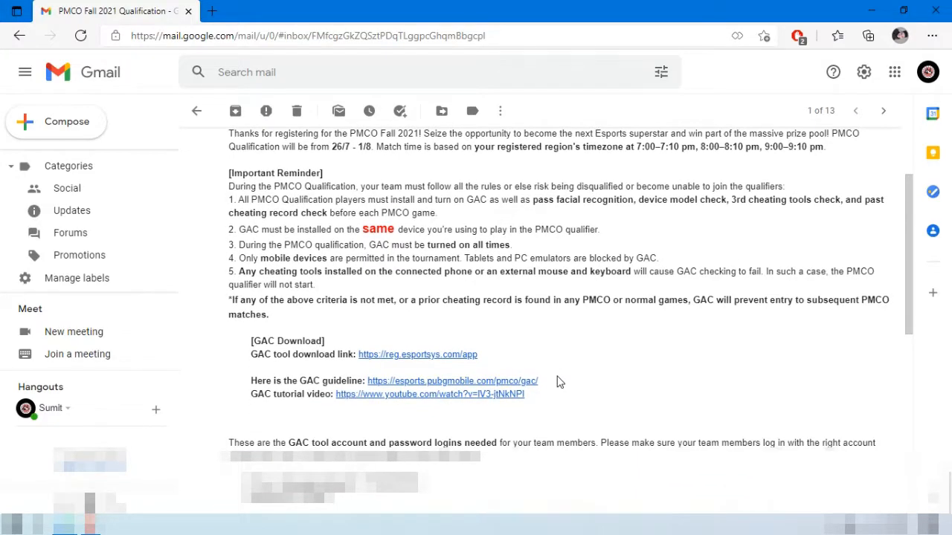
scroll(560, 381, down, 3)
scroll(560, 382, down, 2)
scroll(556, 368, down, 2)
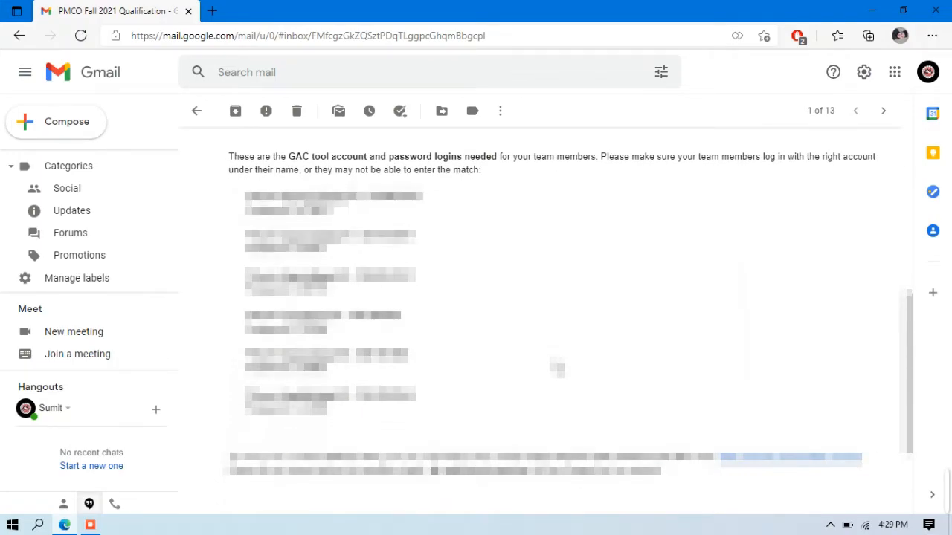
scroll(556, 368, down, 1)
scroll(456, 223, up, 10)
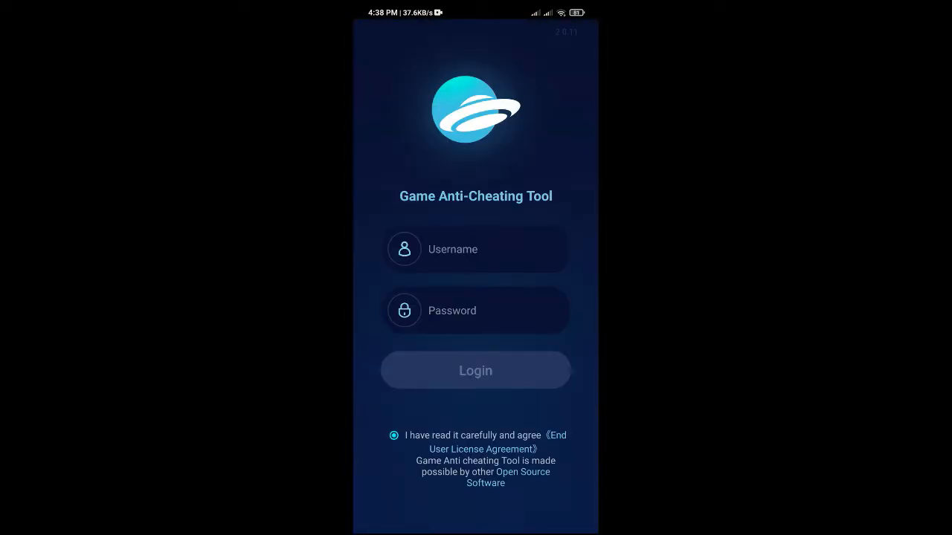
Begin entering the GAC account username in the login form.
click(476, 250)
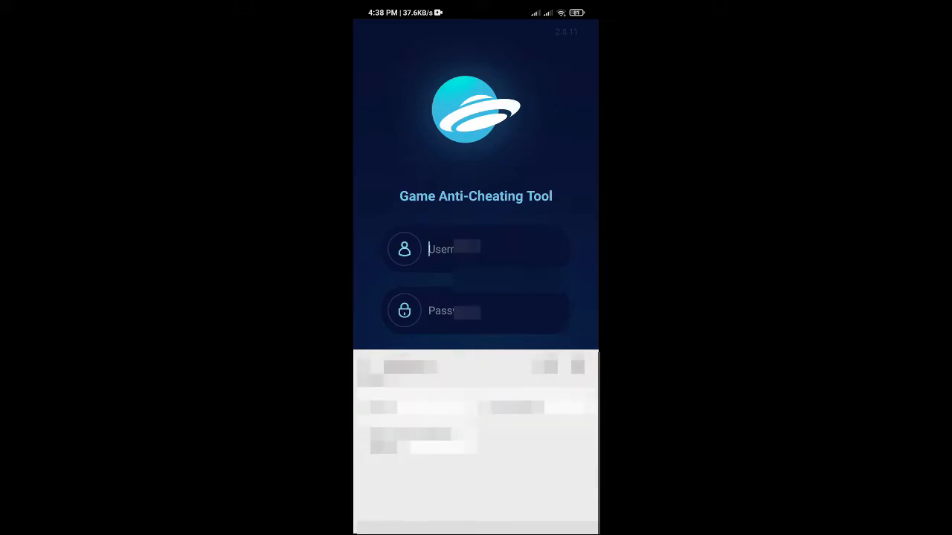
text(5247)
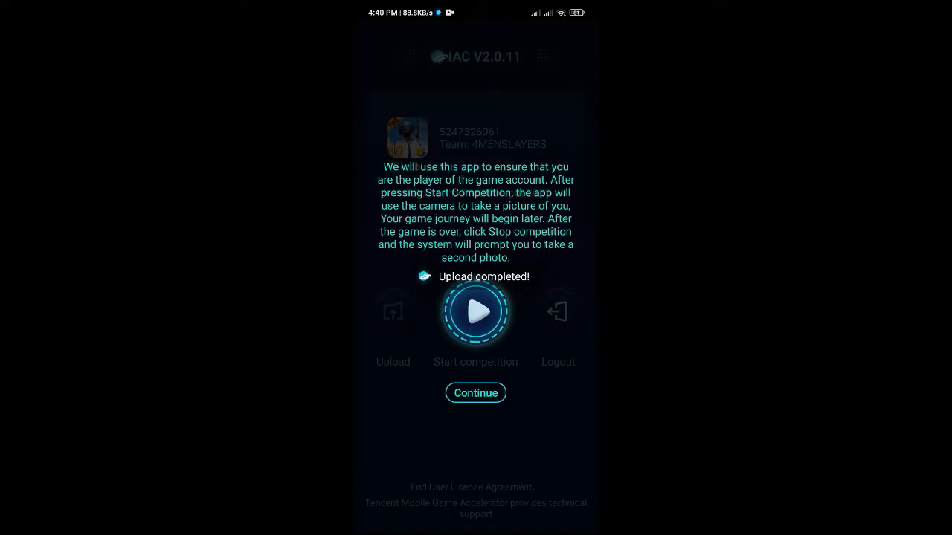
Continue past the upload confirmation and return to the PUBG Mobile lobby emote options.
click(475, 392)
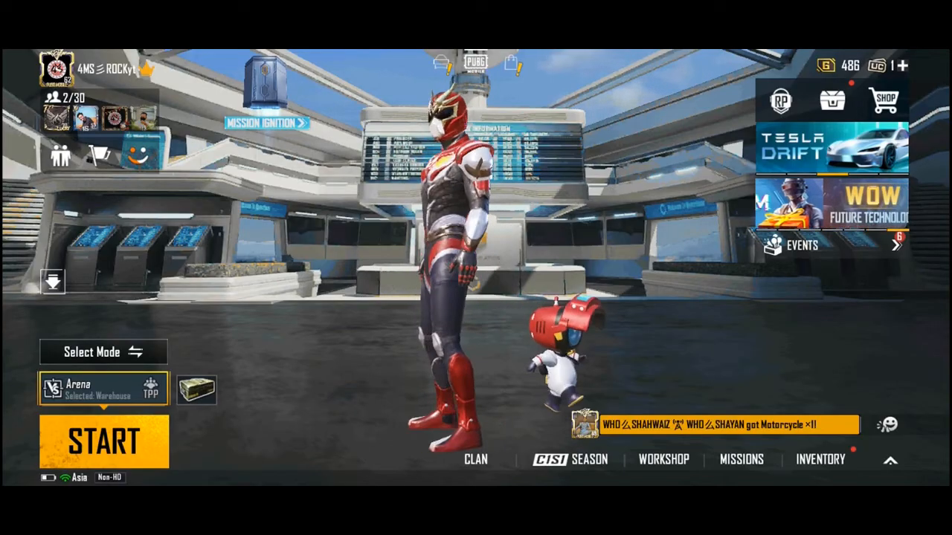
click(888, 425)
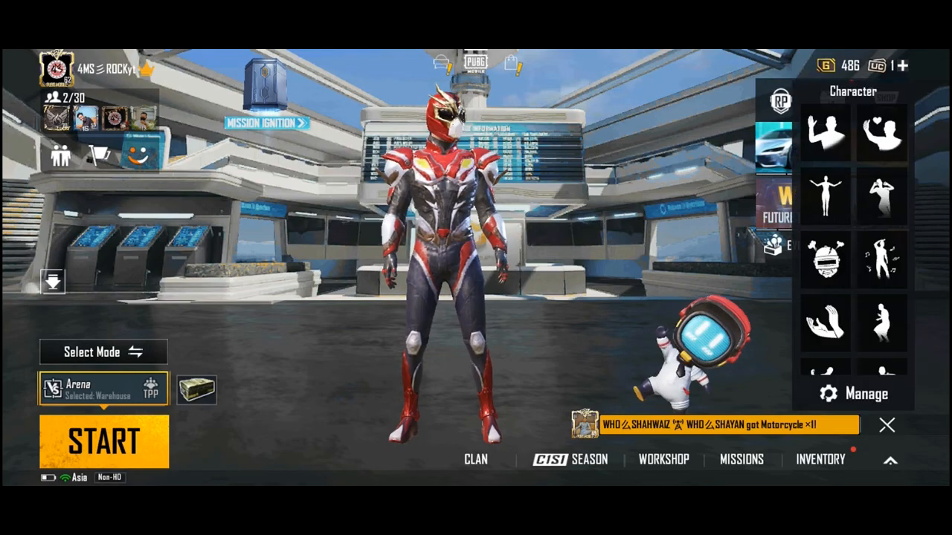